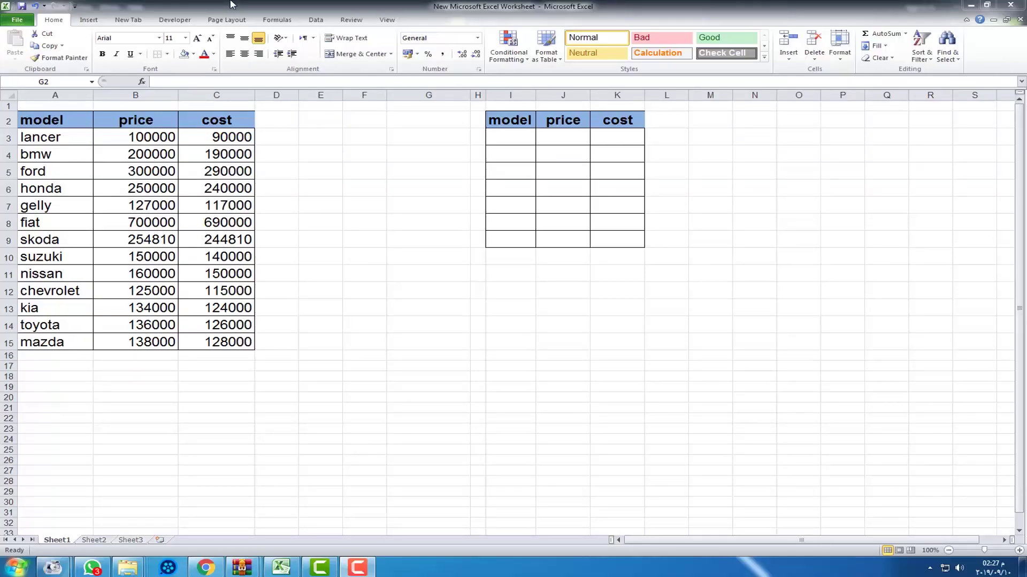
pyautogui.click(1019, 205)
pyautogui.moveTo(1018, 199); pyautogui.dragTo(1018, 176)
pyautogui.click(1014, 169)
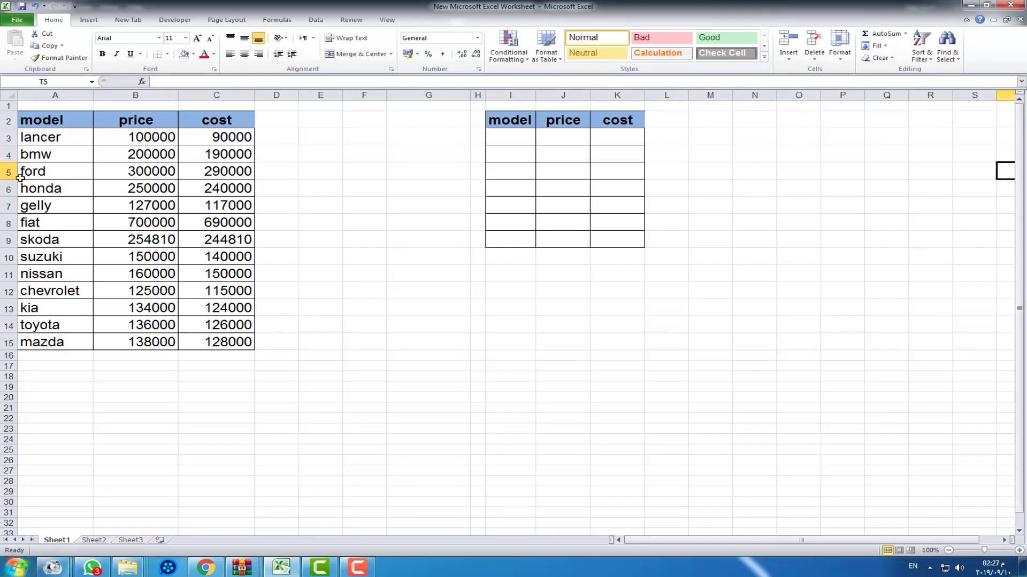
# Insert a vertical Form Control scroll bar in column H, fitted alongside the empty model/price/cost table from row 2 to row 9
pyautogui.click(181, 20)
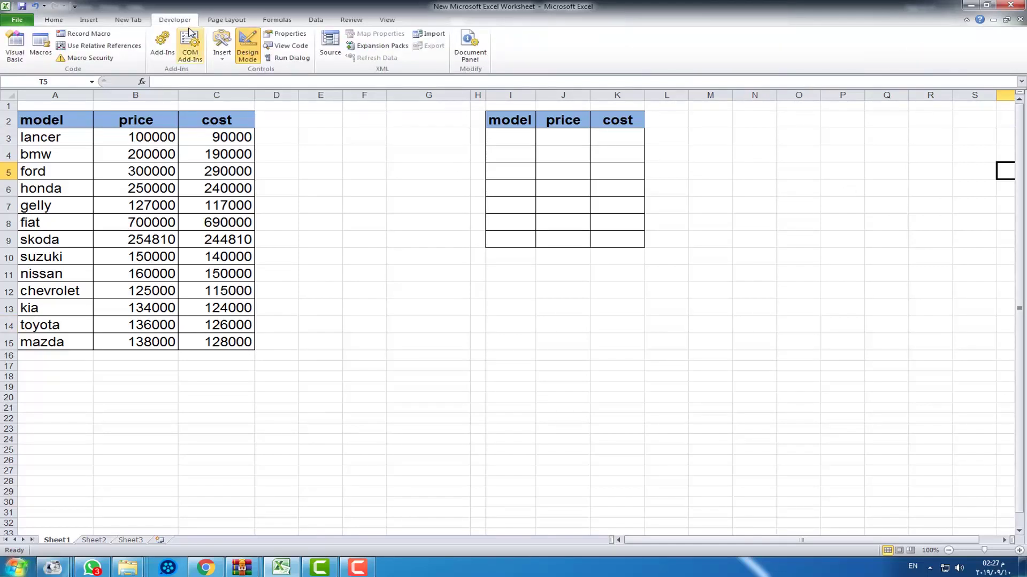
pyautogui.click(223, 55)
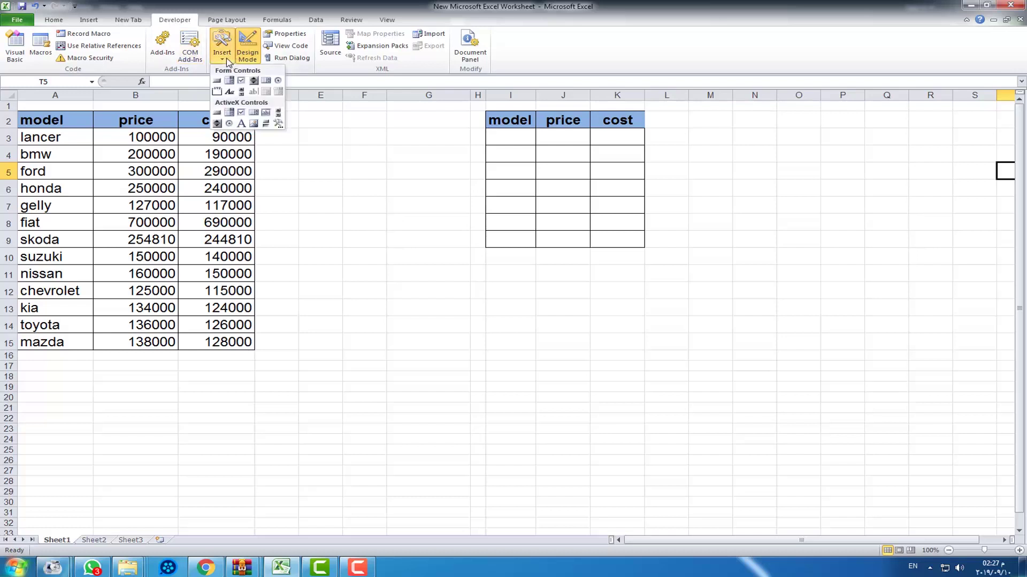
pyautogui.click(242, 92)
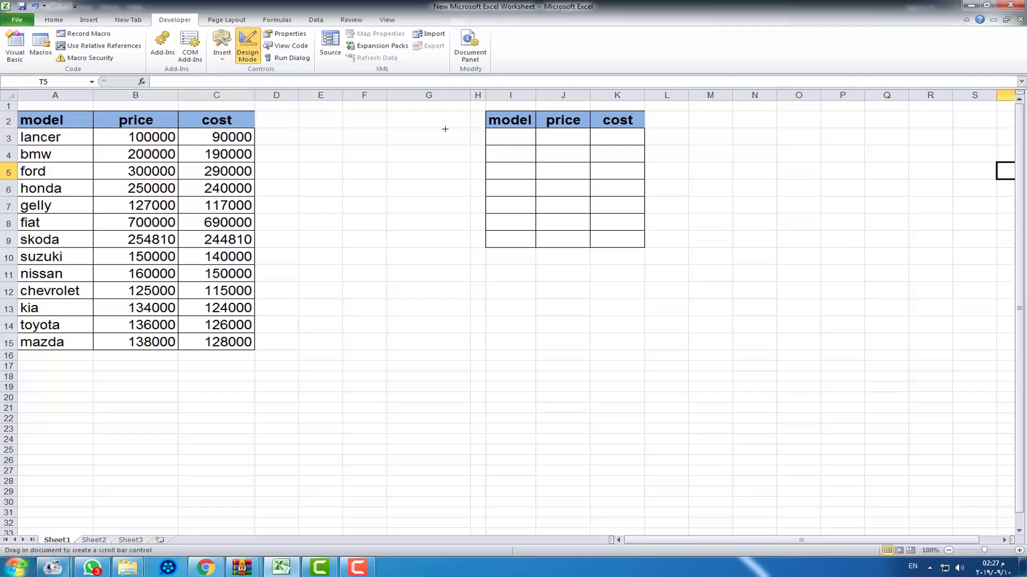
pyautogui.moveTo(475, 116)
pyautogui.mouseDown()
pyautogui.moveTo(479, 244)
pyautogui.moveTo(465, 246)
pyautogui.mouseUp()
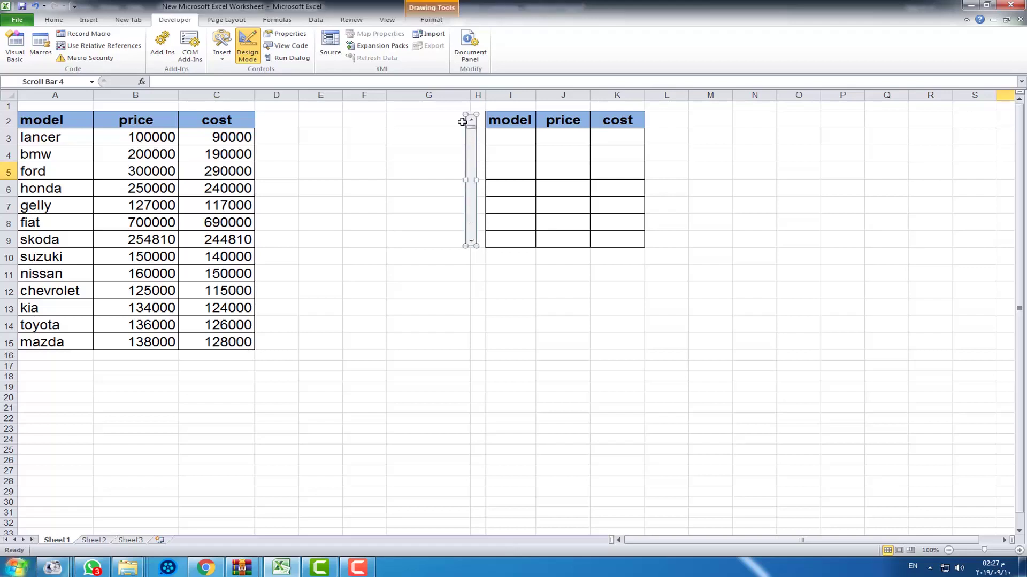
pyautogui.moveTo(467, 116); pyautogui.dragTo(474, 114)
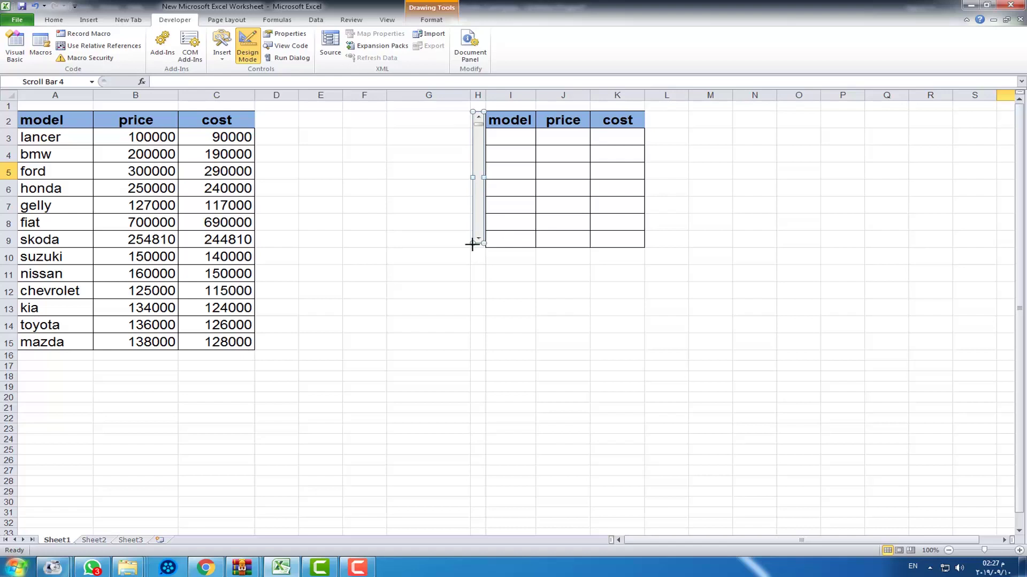
pyautogui.moveTo(472, 246); pyautogui.dragTo(471, 247)
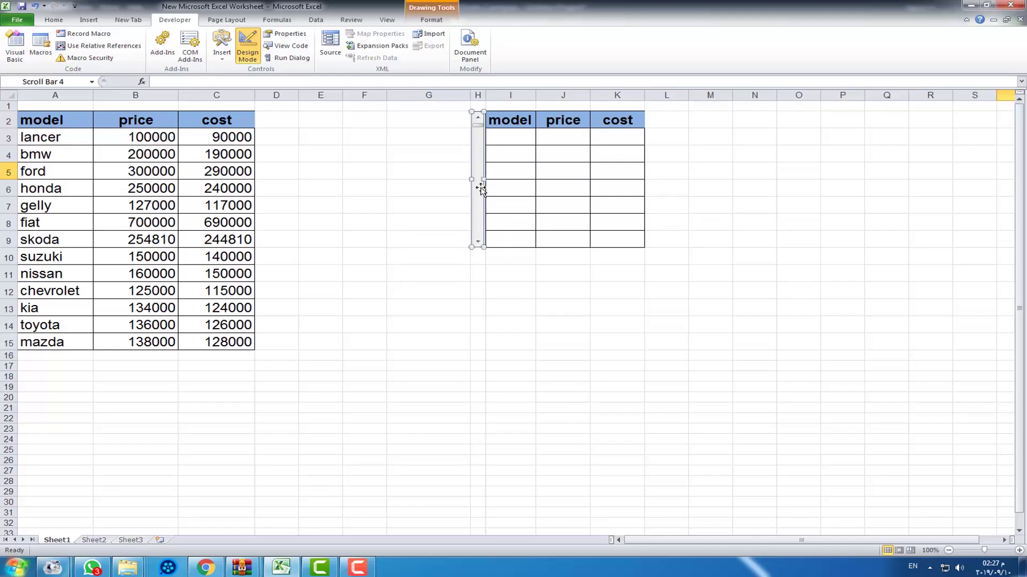
pyautogui.moveTo(474, 116); pyautogui.dragTo(476, 116)
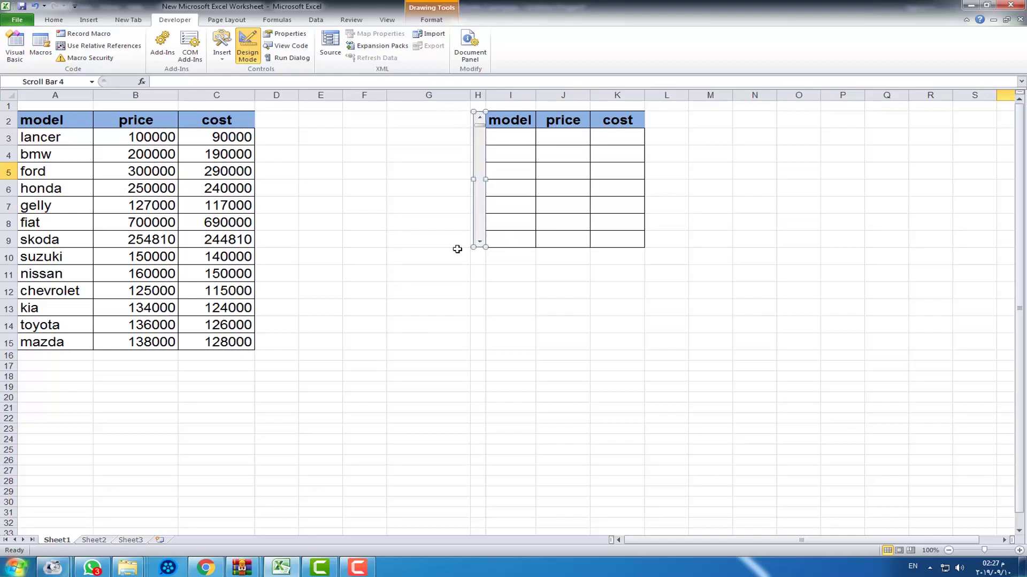
# Format the scroll bar control with current value 1, minimum 1, maximum 7 and cell link $L$2
pyautogui.rightClick(475, 161)
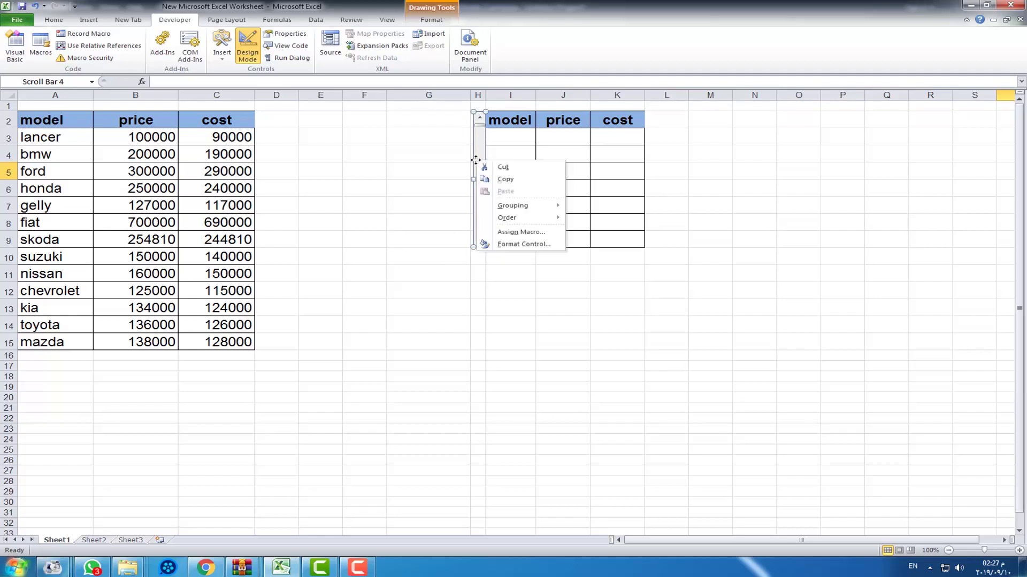
pyautogui.click(508, 245)
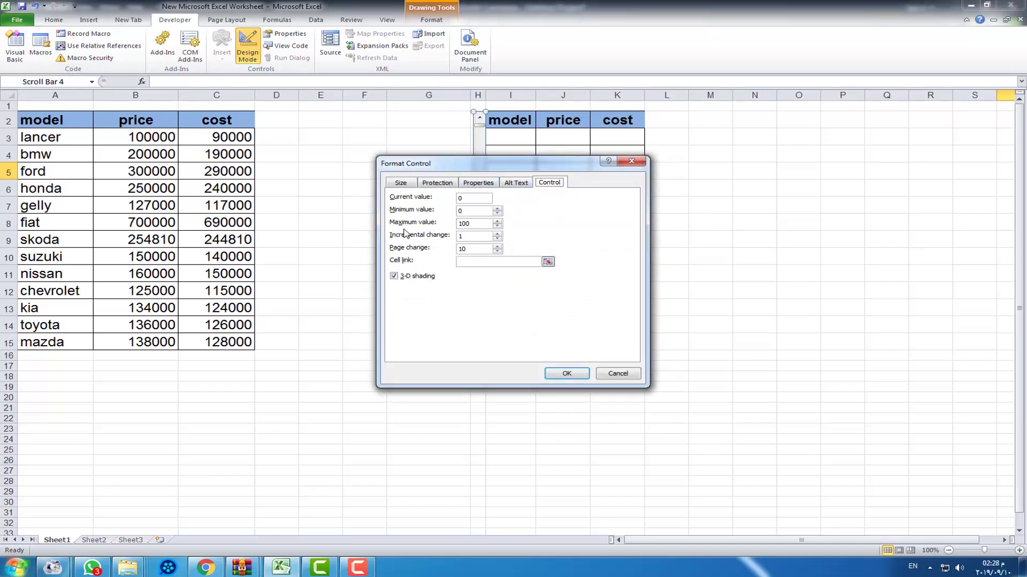
pyautogui.click(466, 201)
pyautogui.doubleClick(463, 211)
pyautogui.doubleClick(469, 222)
pyautogui.write('7')
pyautogui.click(486, 264)
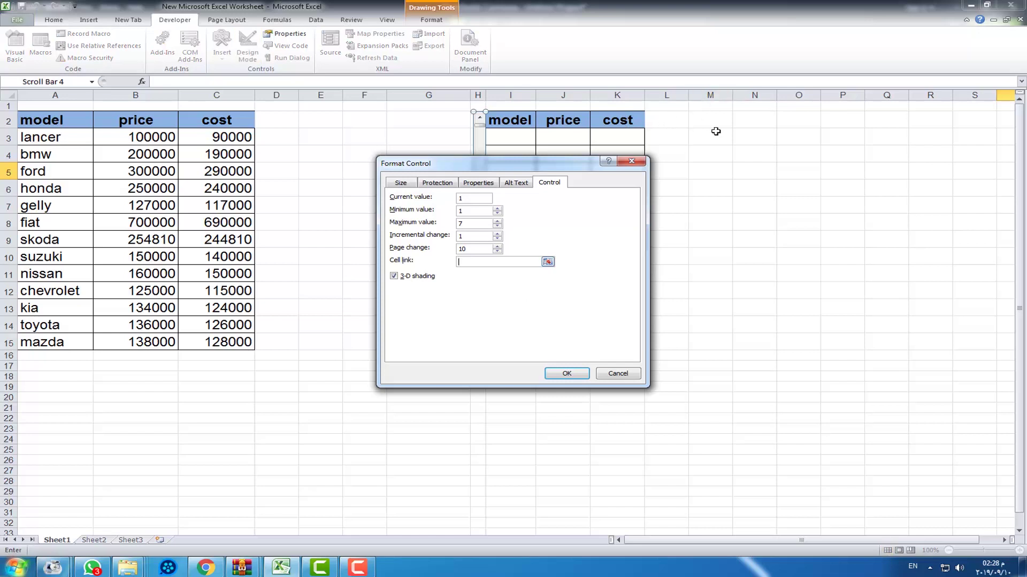
pyautogui.click(664, 119)
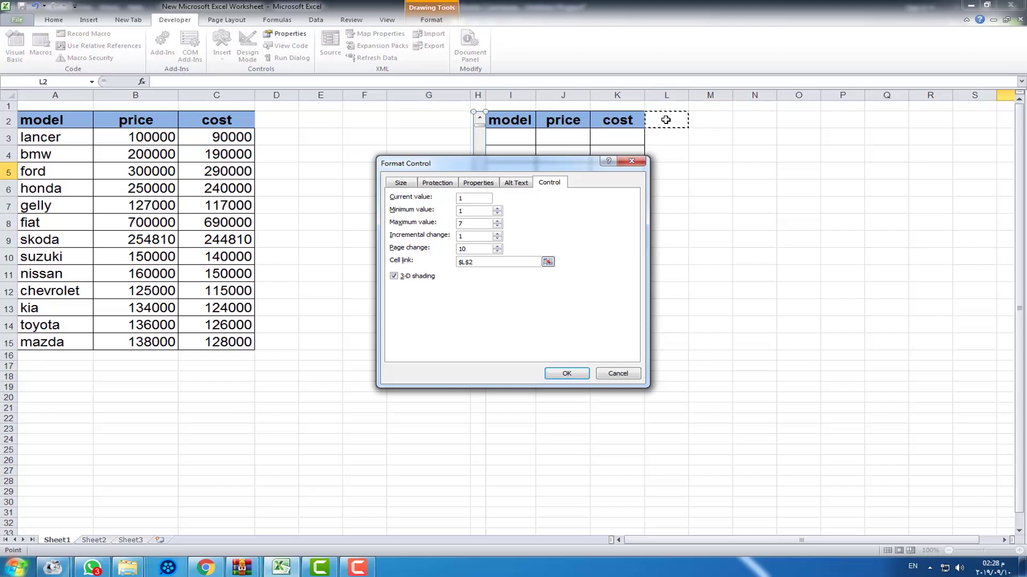
pyautogui.click(574, 378)
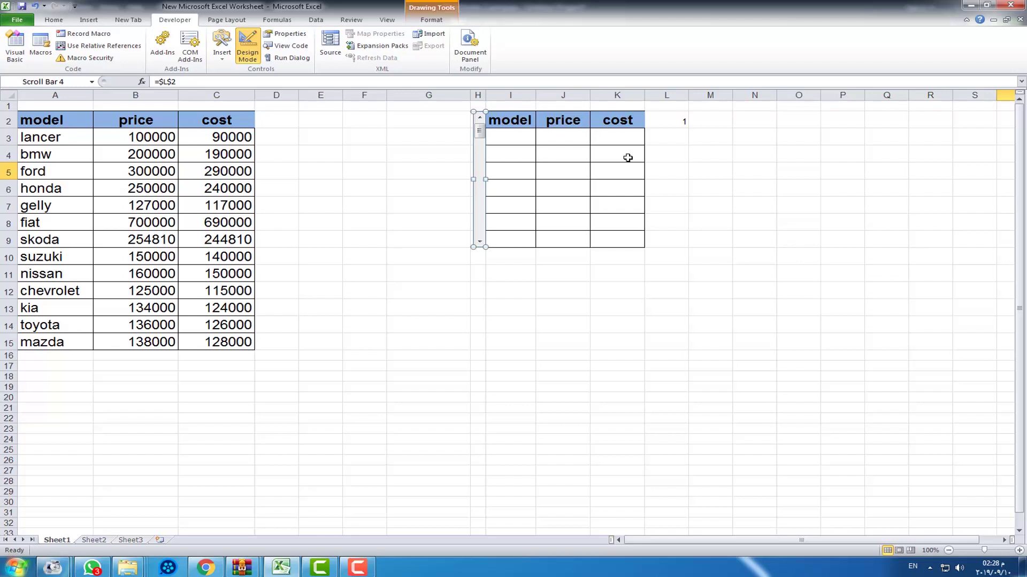
# Test the scroll bar by stepping it up and down through its range while watching the linked cell L2
pyautogui.click(408, 154)
pyautogui.click(480, 242)
pyautogui.click(479, 241)
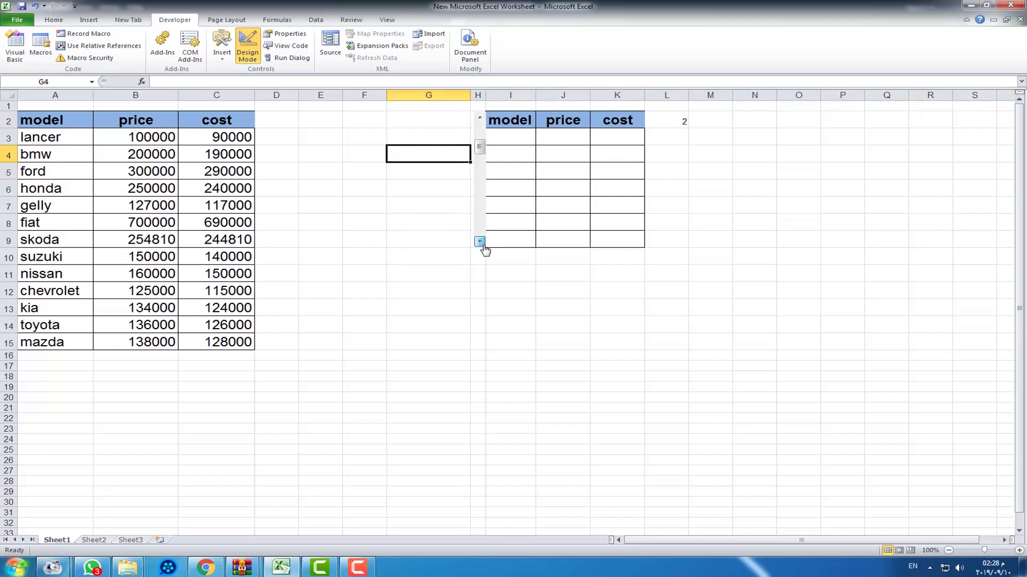
pyautogui.click(480, 242)
pyautogui.click(480, 241)
pyautogui.click(479, 242)
pyautogui.click(480, 241)
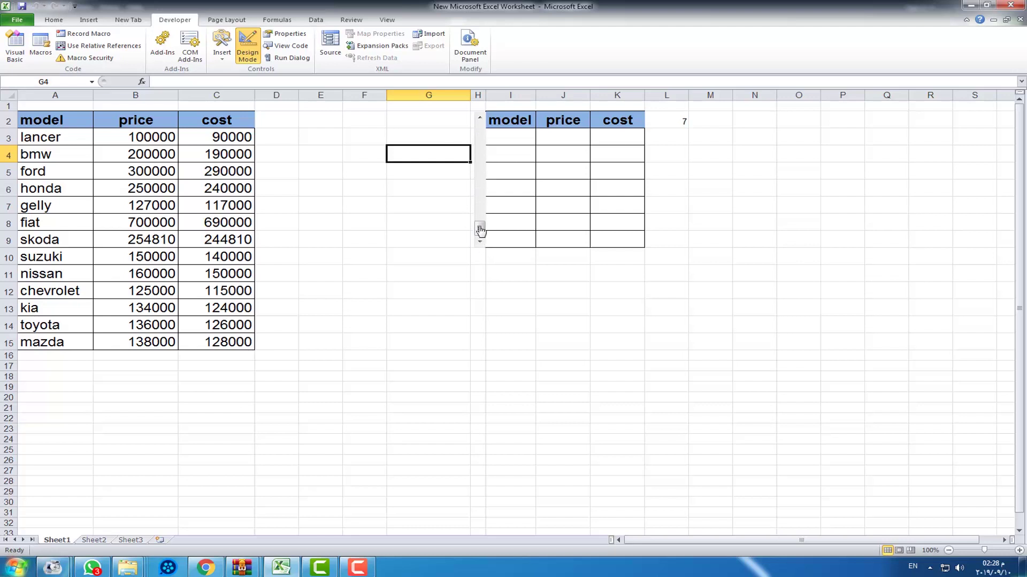
pyautogui.click(480, 118)
pyautogui.click(480, 117)
pyautogui.click(480, 118)
pyautogui.click(479, 117)
pyautogui.click(480, 118)
pyautogui.click(479, 118)
pyautogui.click(479, 246)
pyautogui.click(479, 241)
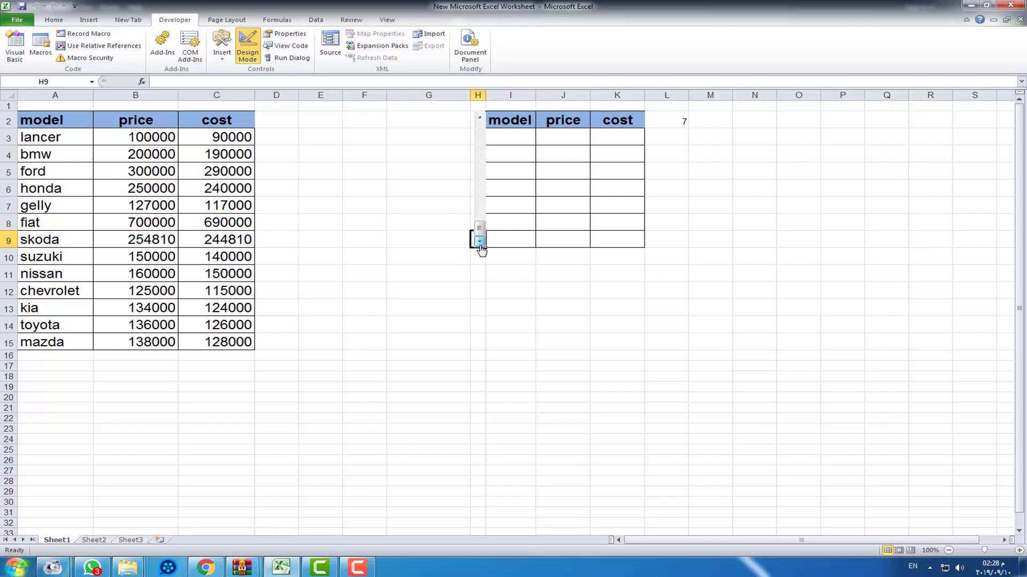
# Enter =OFFSET(A3;$L$2;0) in cell I3 and move the scroll bar back to its minimum
pyautogui.click(513, 138)
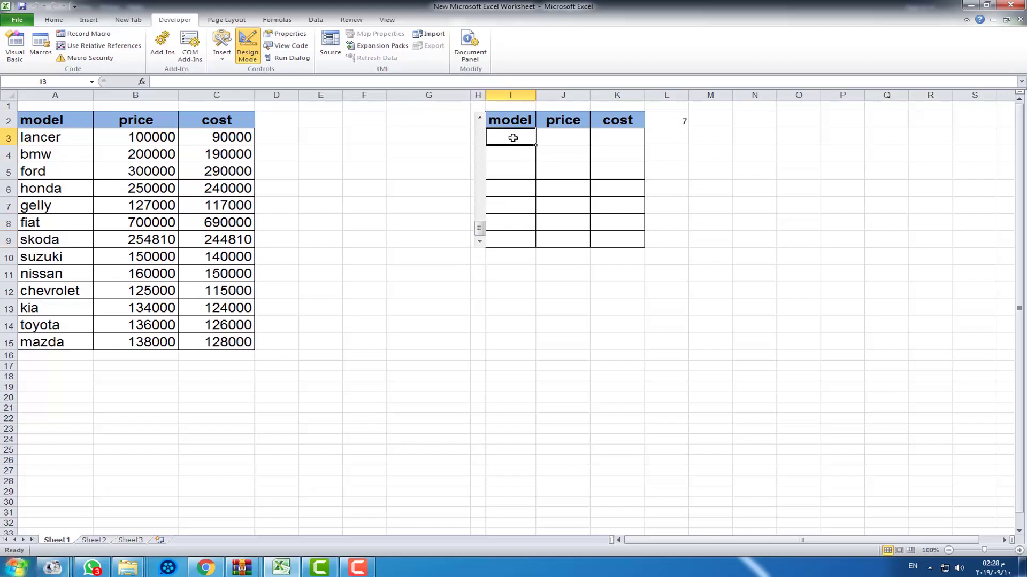
pyautogui.write('=')
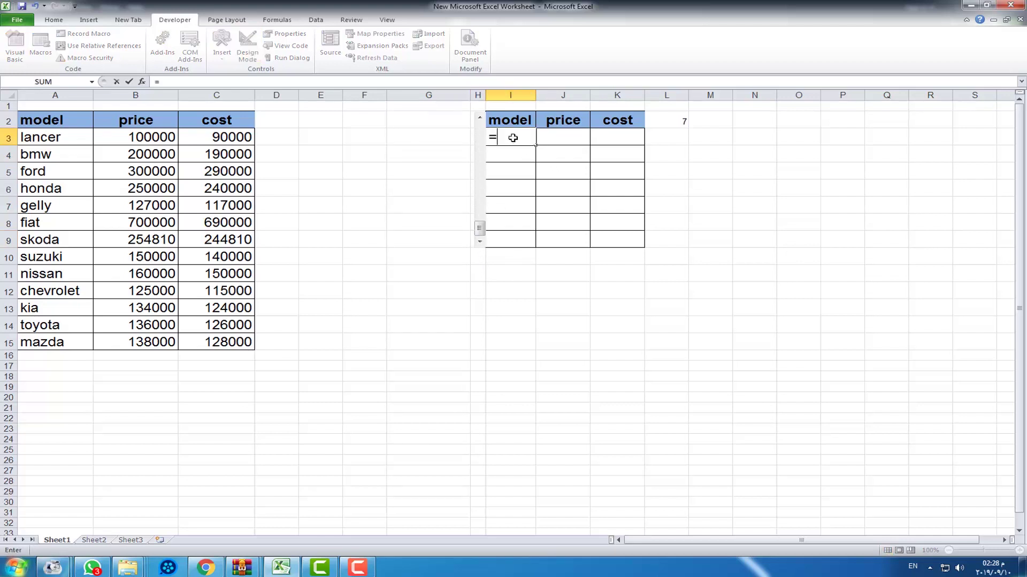
pyautogui.write('o')
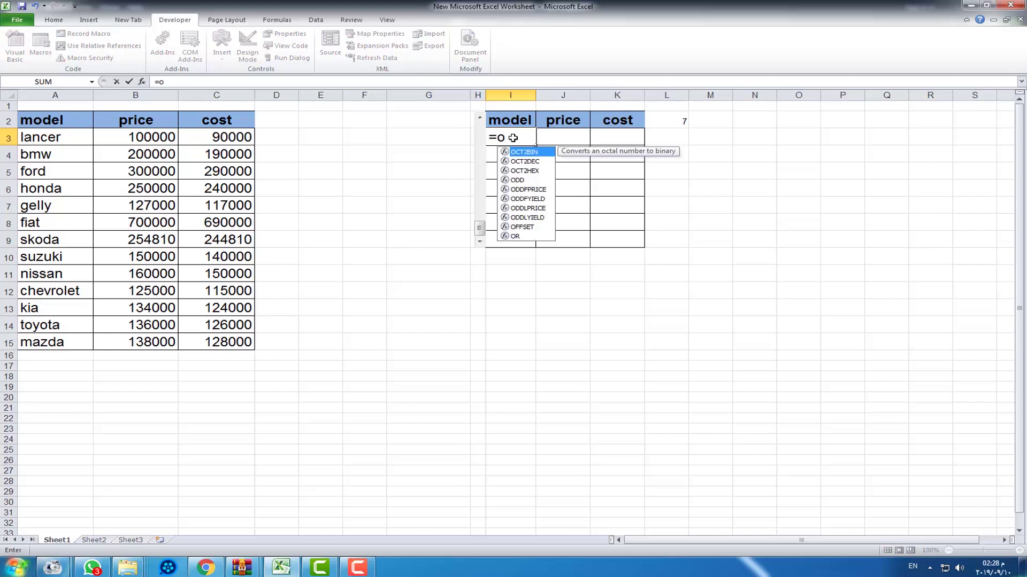
pyautogui.write('f')
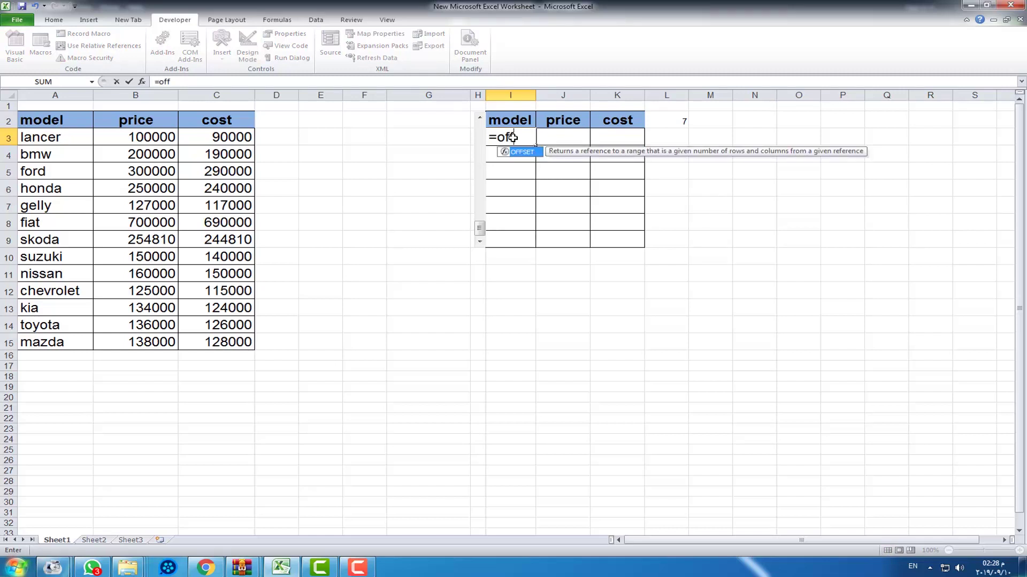
pyautogui.write('f')
pyautogui.doubleClick(519, 152)
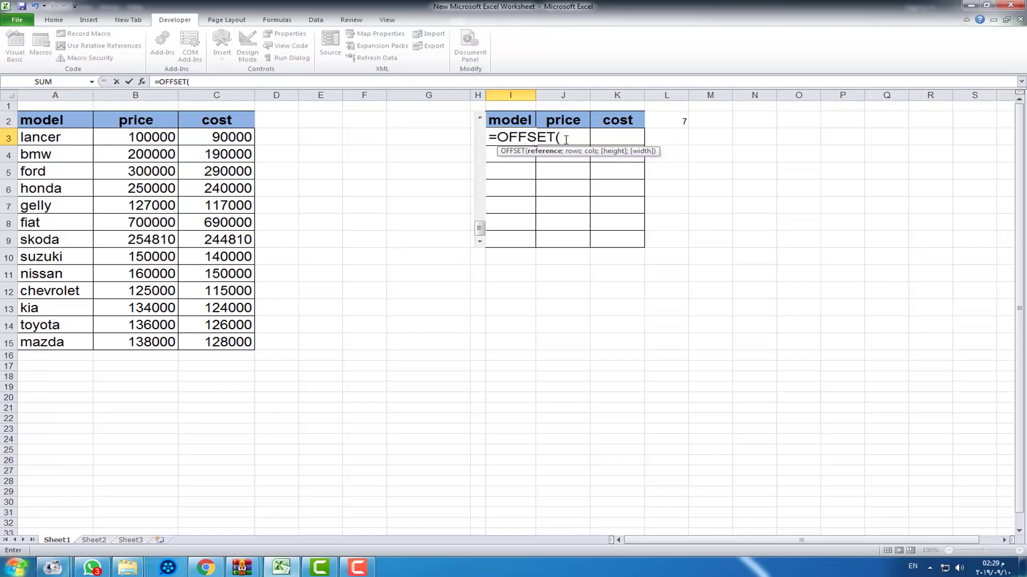
pyautogui.write('a')
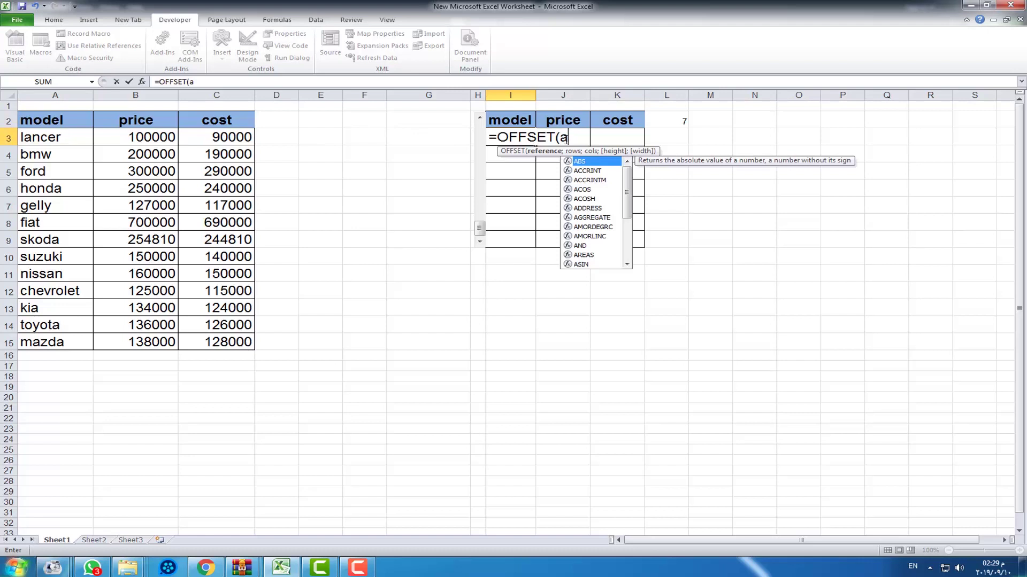
pyautogui.write('3')
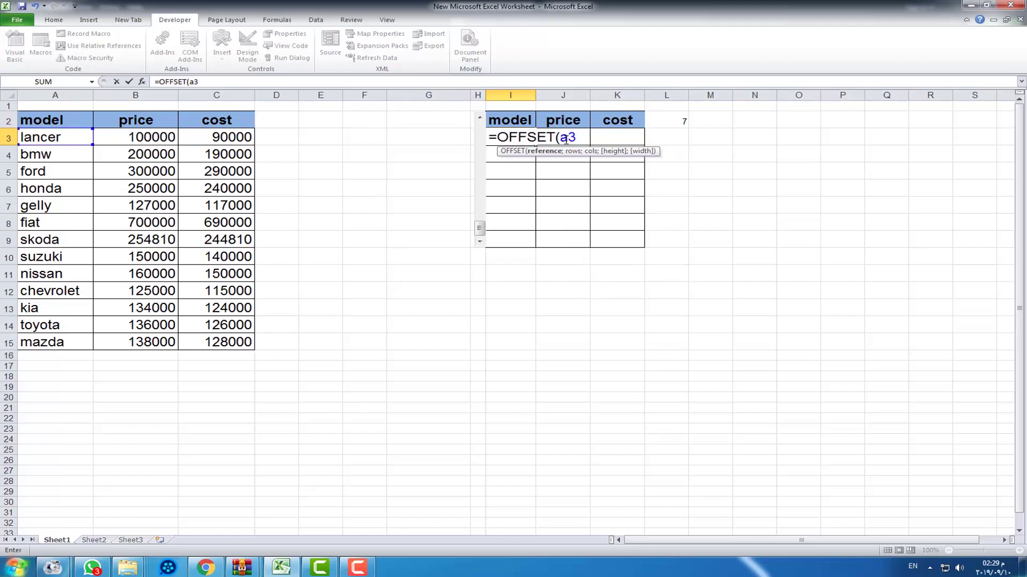
pyautogui.write(';')
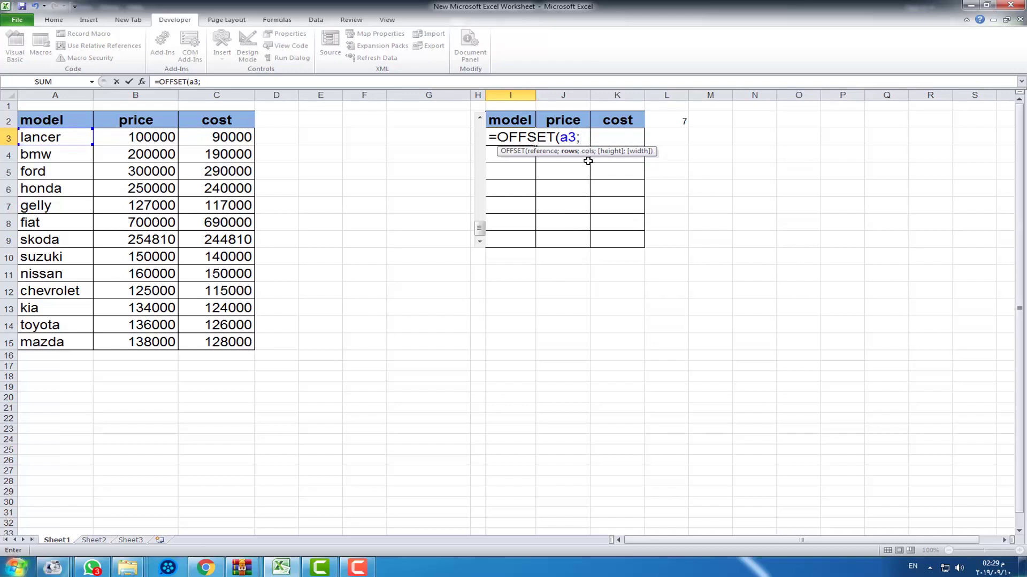
pyautogui.click(678, 120)
pyautogui.press('F4')
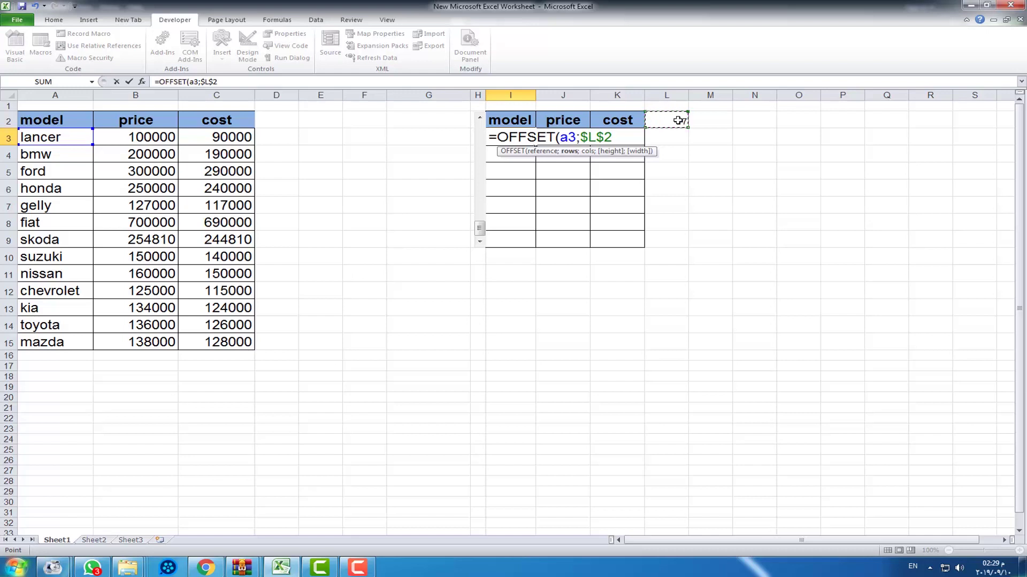
pyautogui.write(';0')
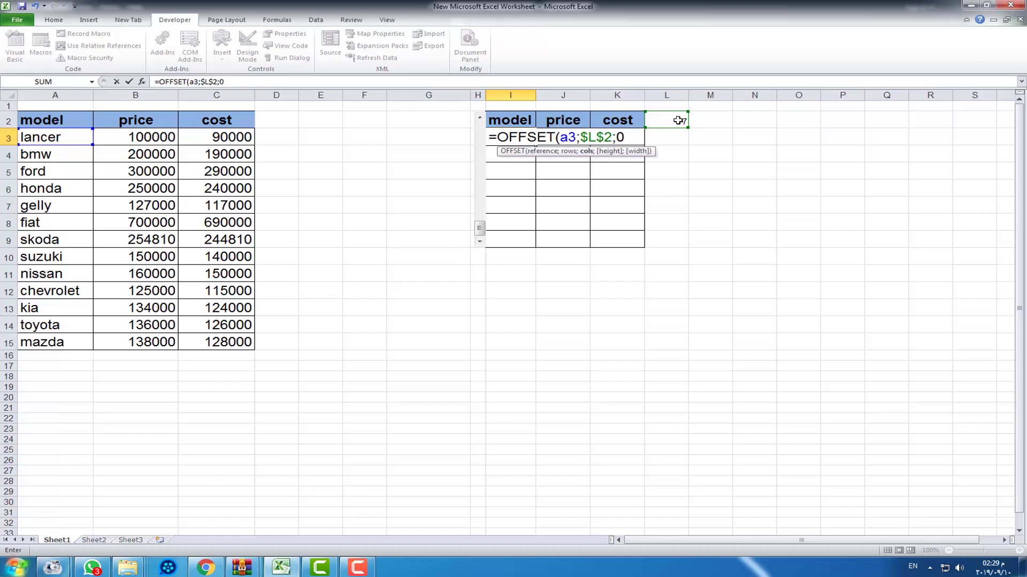
pyautogui.write(')')
pyautogui.press('Return')
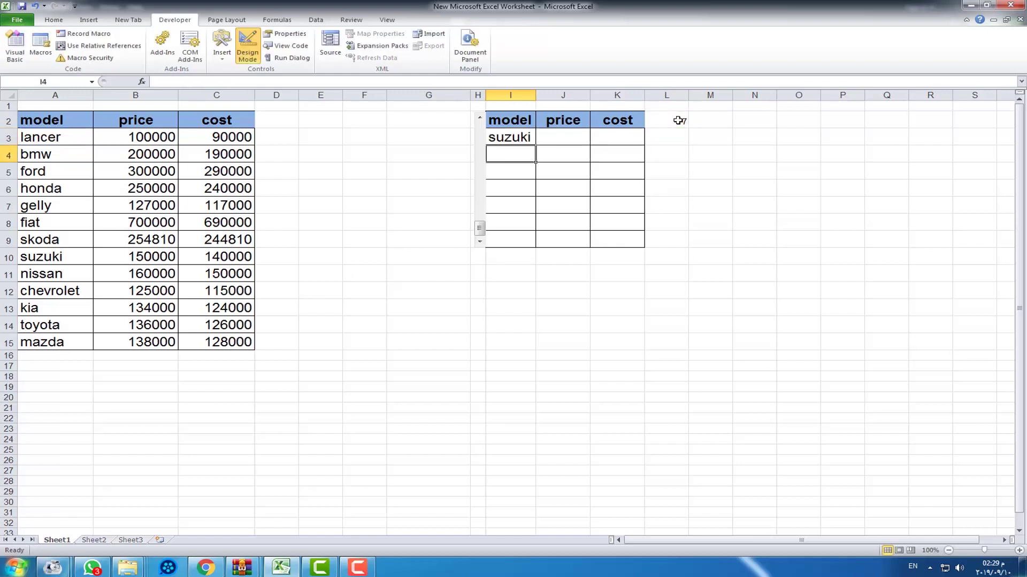
pyautogui.moveTo(479, 228); pyautogui.dragTo(479, 134)
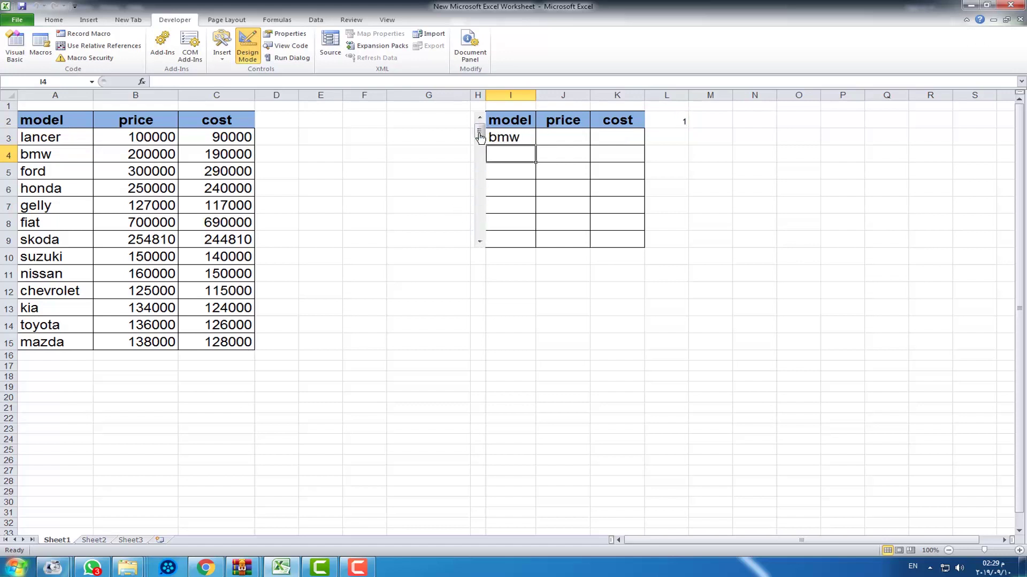
# Change the formula in I3 to =OFFSET(A2;$L$2;0) and fill it down the model column to I9
pyautogui.click(511, 142)
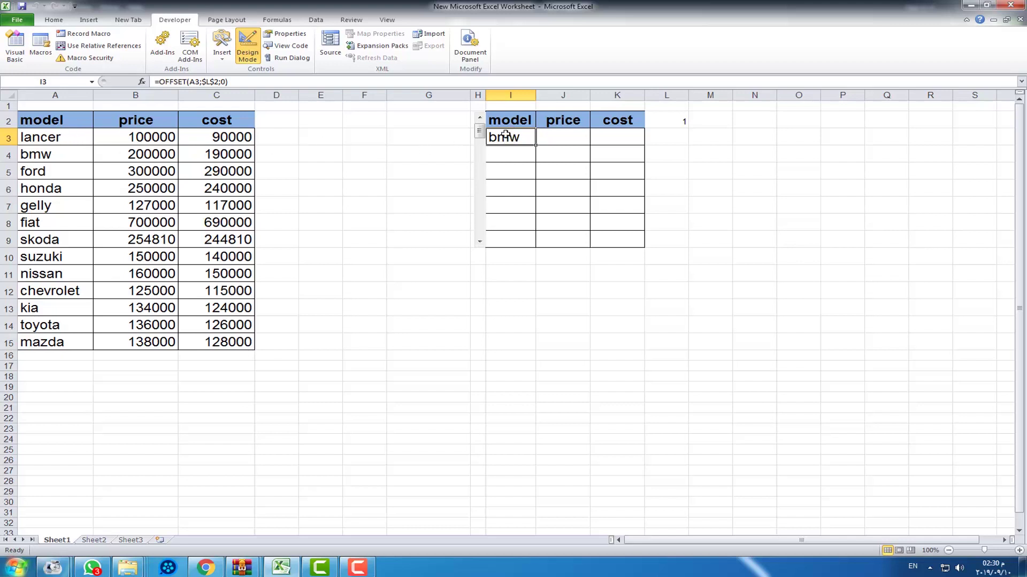
pyautogui.click(199, 81)
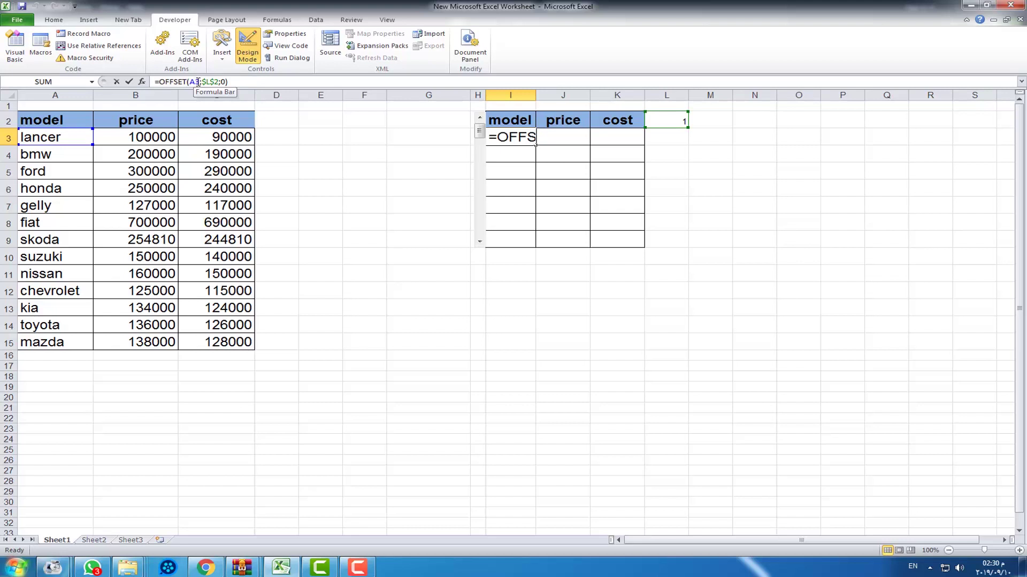
pyautogui.click(195, 81)
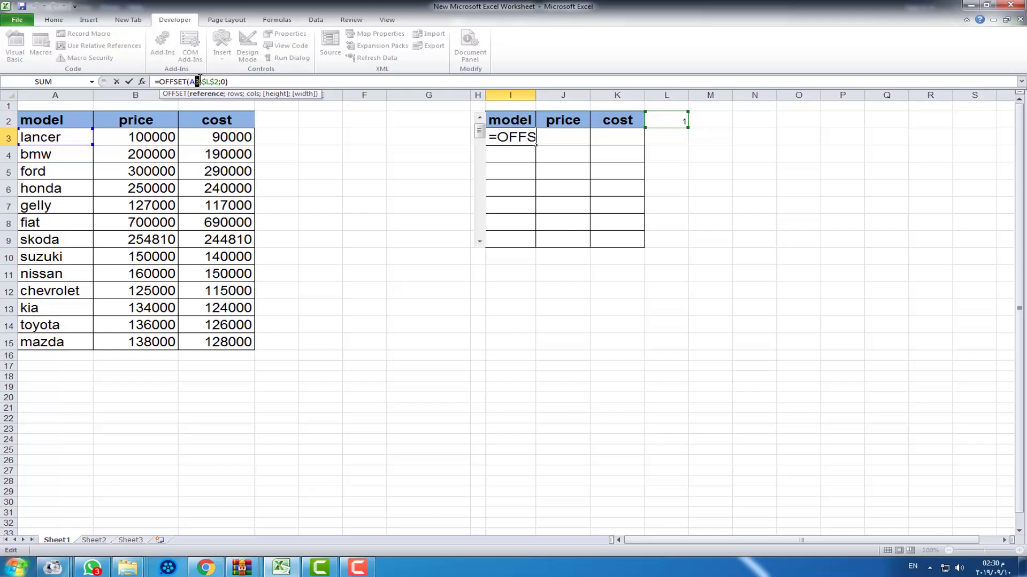
pyautogui.write('2')
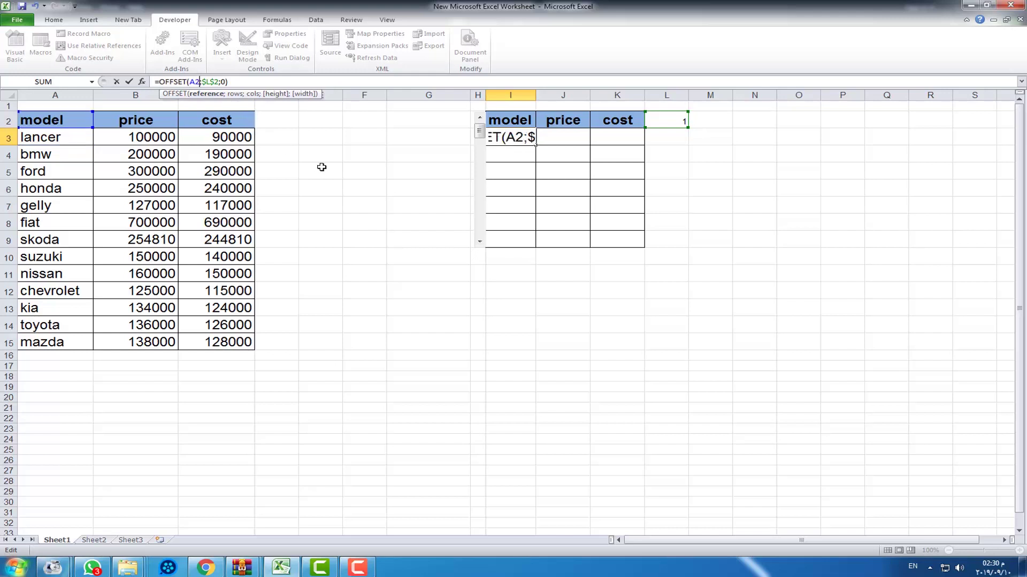
pyautogui.press('Return')
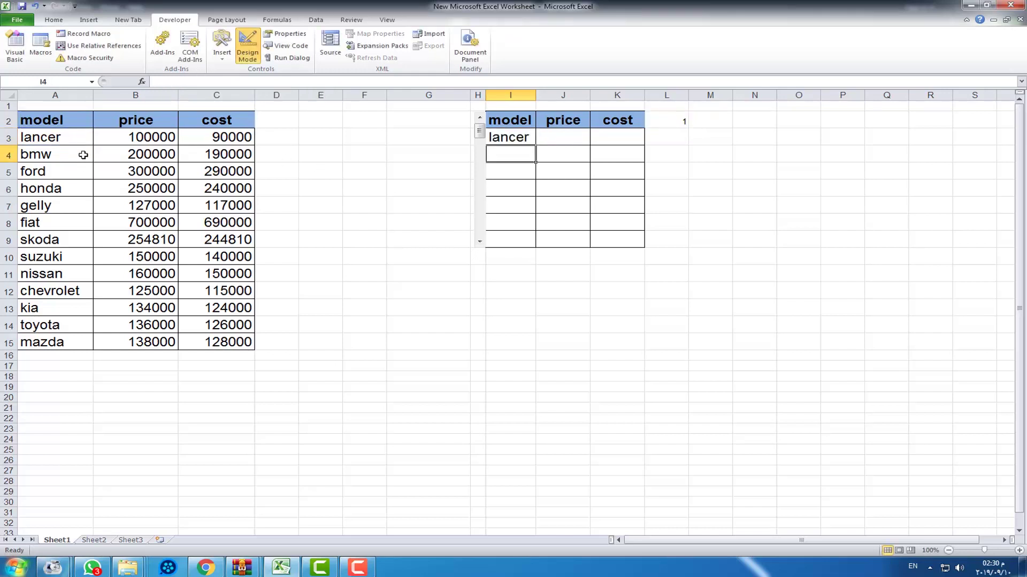
pyautogui.click(489, 138)
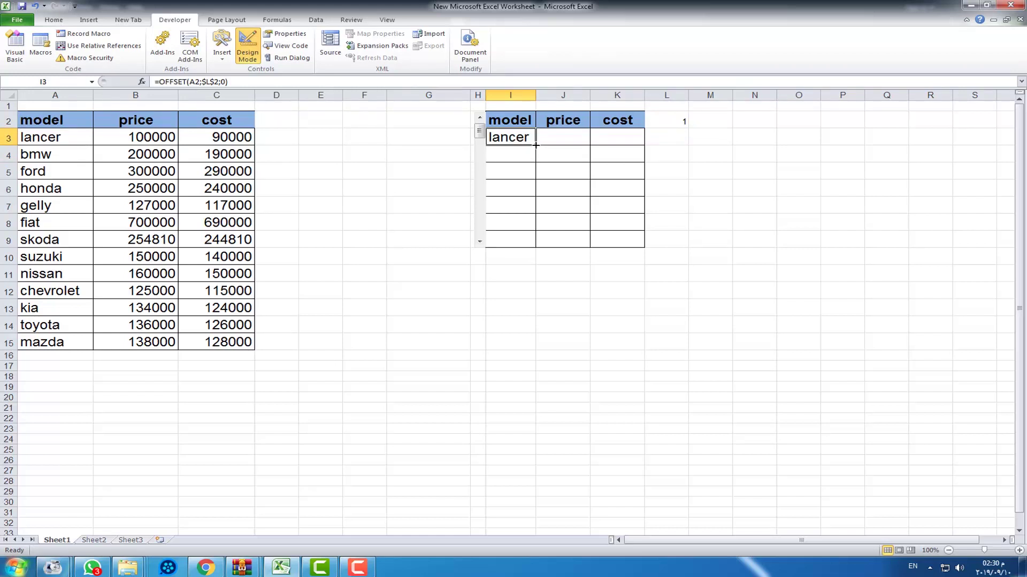
pyautogui.moveTo(535, 144); pyautogui.dragTo(524, 241)
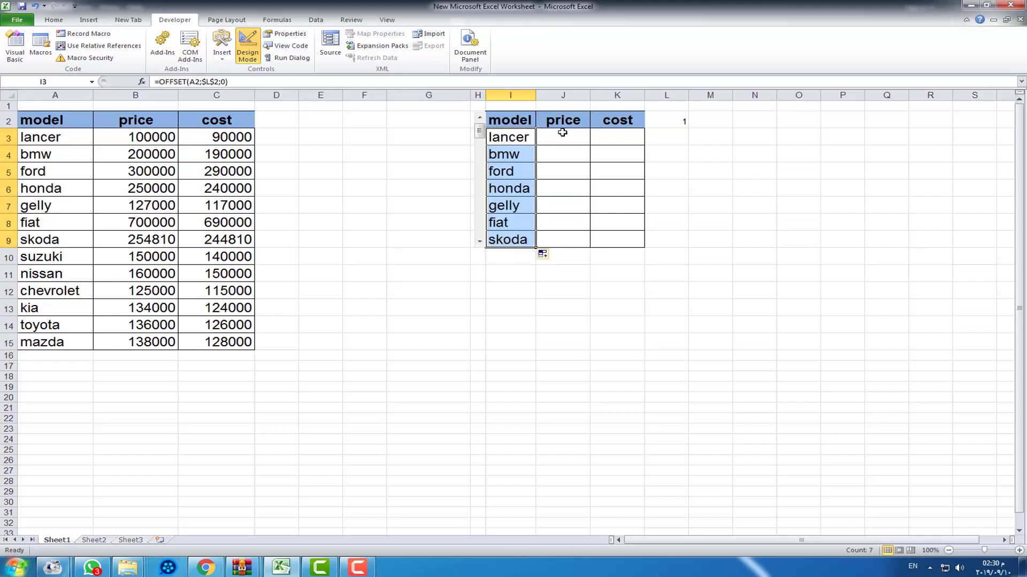
# Fill the OFFSET formula from I3 across the price and cost columns through row 8, dismissing the Windows color scheme prompt
pyautogui.click(531, 137)
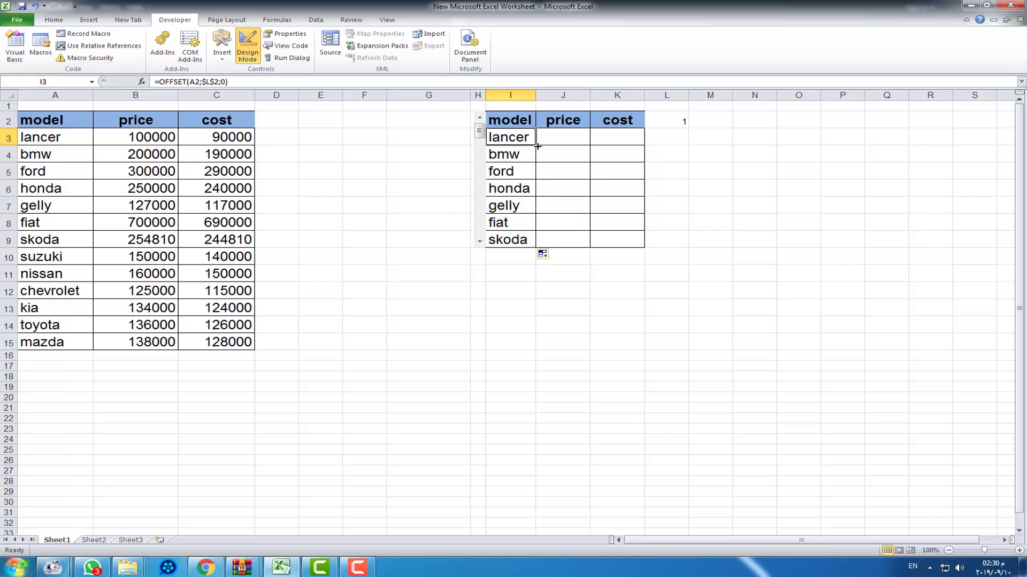
pyautogui.moveTo(537, 145); pyautogui.dragTo(596, 220)
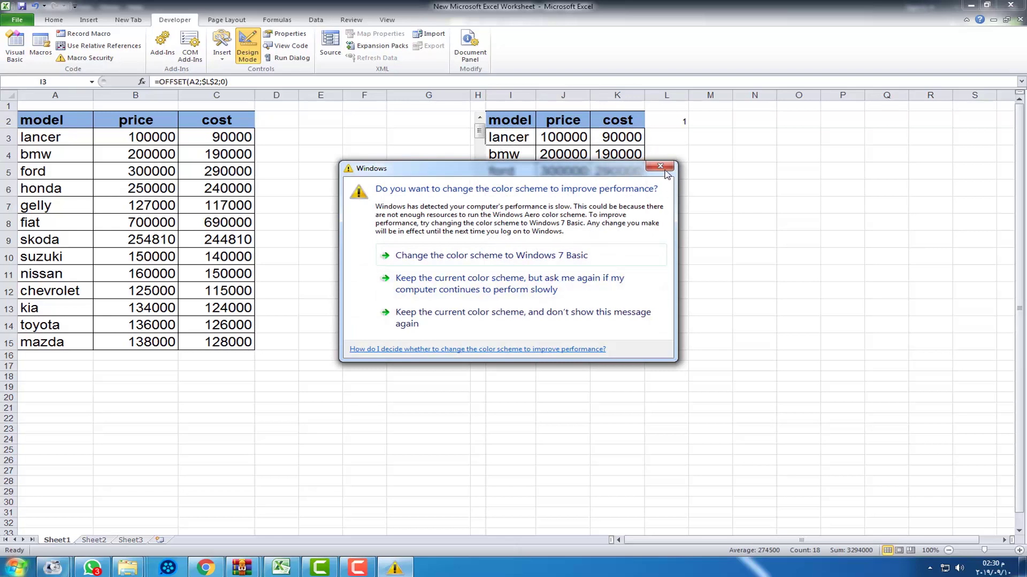
pyautogui.click(495, 329)
pyautogui.click(639, 225)
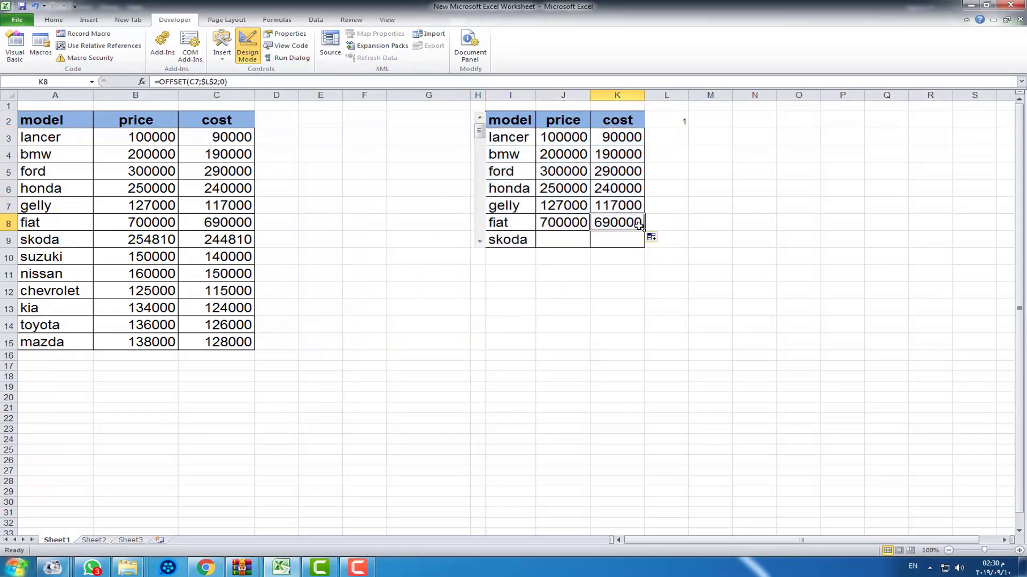
# Extend the cost formula from K8 to K9 and the price formula from J8 to J9
pyautogui.click(668, 226)
pyautogui.click(630, 222)
pyautogui.moveTo(644, 231); pyautogui.dragTo(646, 247)
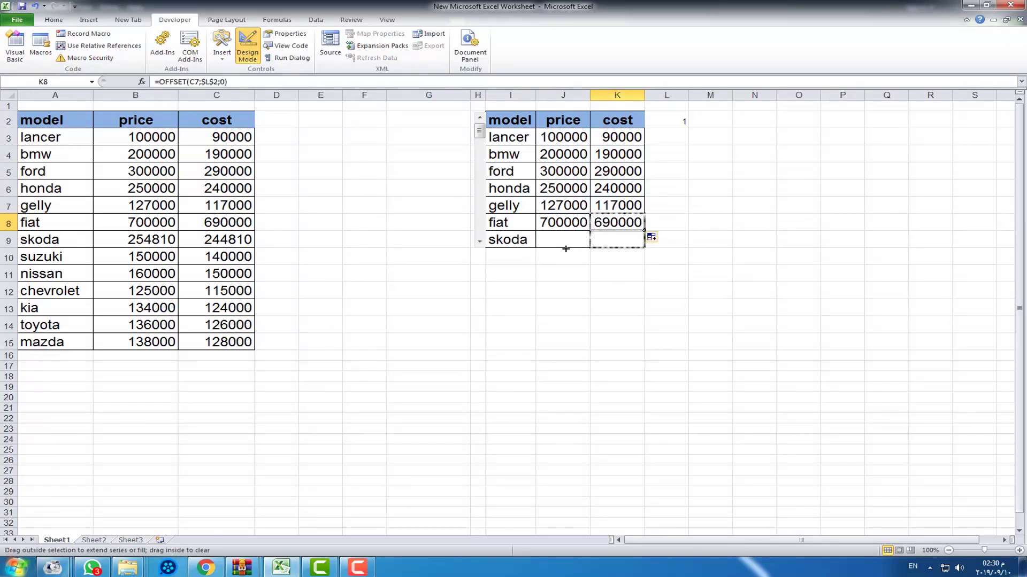
pyautogui.moveTo(566, 249); pyautogui.dragTo(645, 246)
pyautogui.click(572, 228)
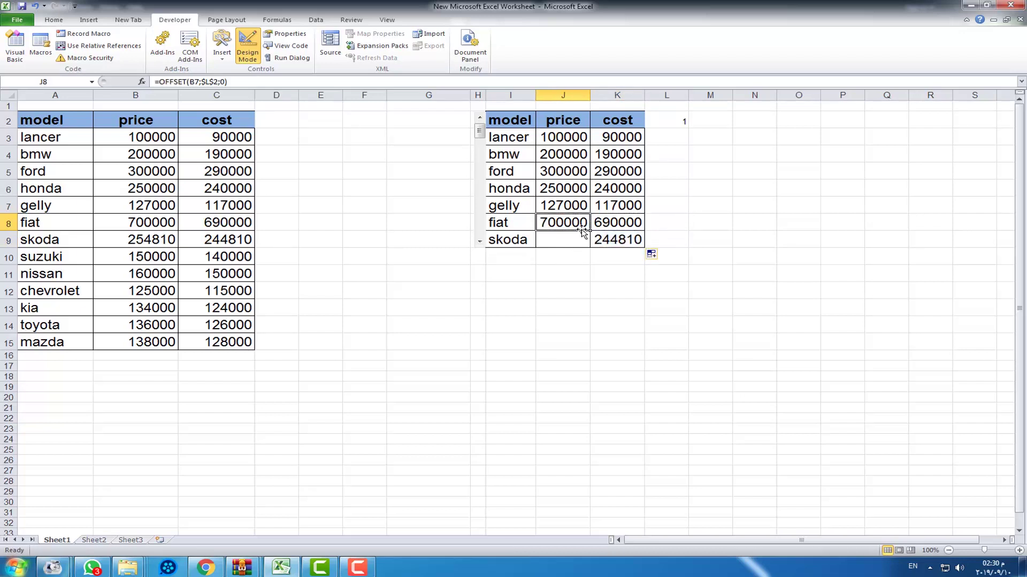
pyautogui.moveTo(590, 230); pyautogui.dragTo(590, 246)
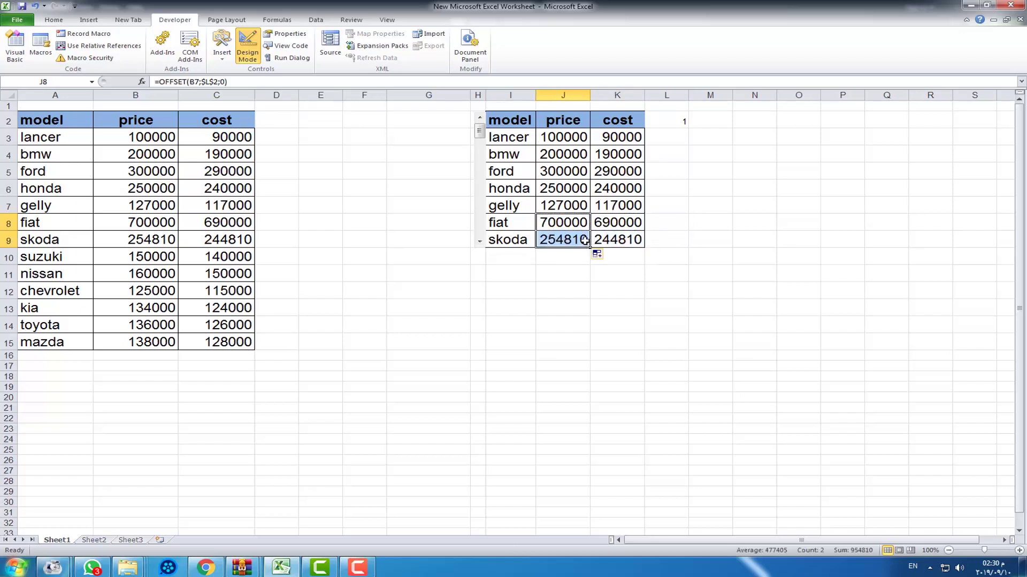
# Step the table's scroll bar down to its maximum and inspect the formula in J9
pyautogui.click(479, 245)
pyautogui.click(479, 246)
pyautogui.click(479, 246)
pyautogui.click(479, 245)
pyautogui.click(479, 245)
pyautogui.click(479, 246)
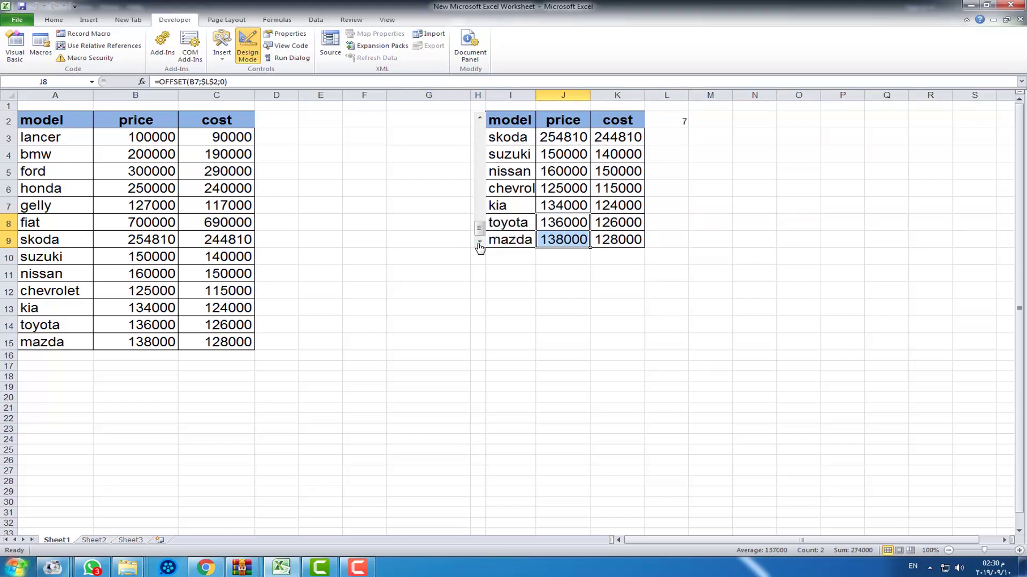
pyautogui.click(560, 244)
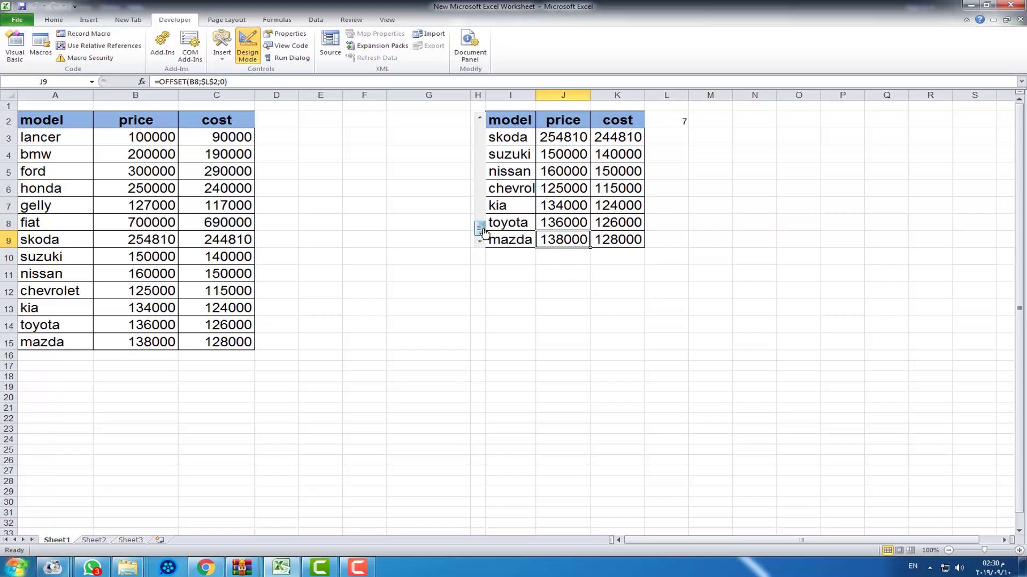
# Move the scroll bar back up to its minimum to check the first seven car rows
pyautogui.moveTo(480, 228); pyautogui.dragTo(482, 189)
pyautogui.click(480, 118)
pyautogui.click(480, 119)
pyautogui.click(480, 118)
pyautogui.click(480, 118)
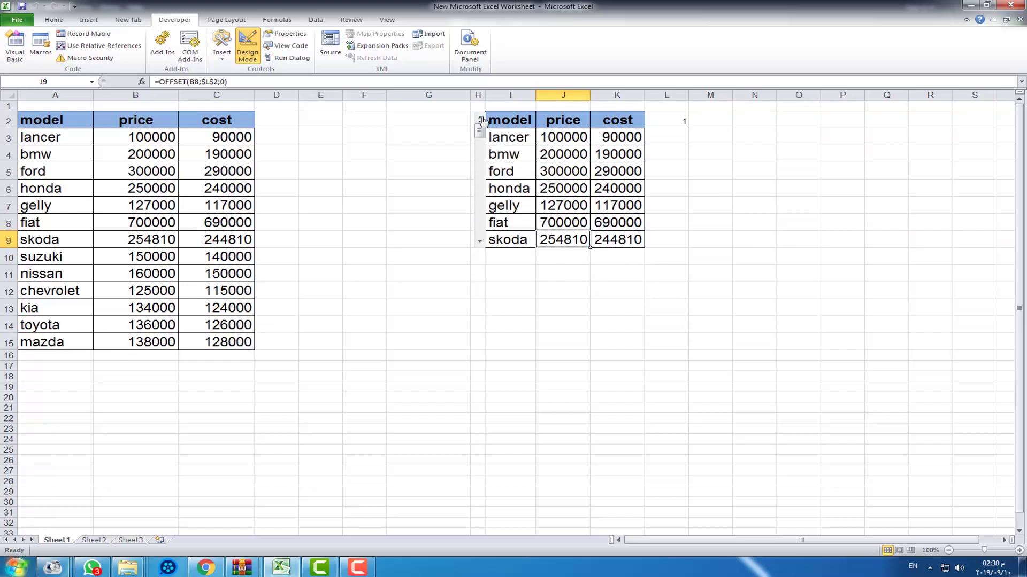
# Run the scroll bar to its maximum, back to its minimum and to its maximum again, checking the model, price and cost rows
pyautogui.click(479, 240)
pyautogui.click(479, 240)
pyautogui.click(479, 240)
pyautogui.click(479, 240)
pyautogui.click(479, 240)
pyautogui.click(479, 240)
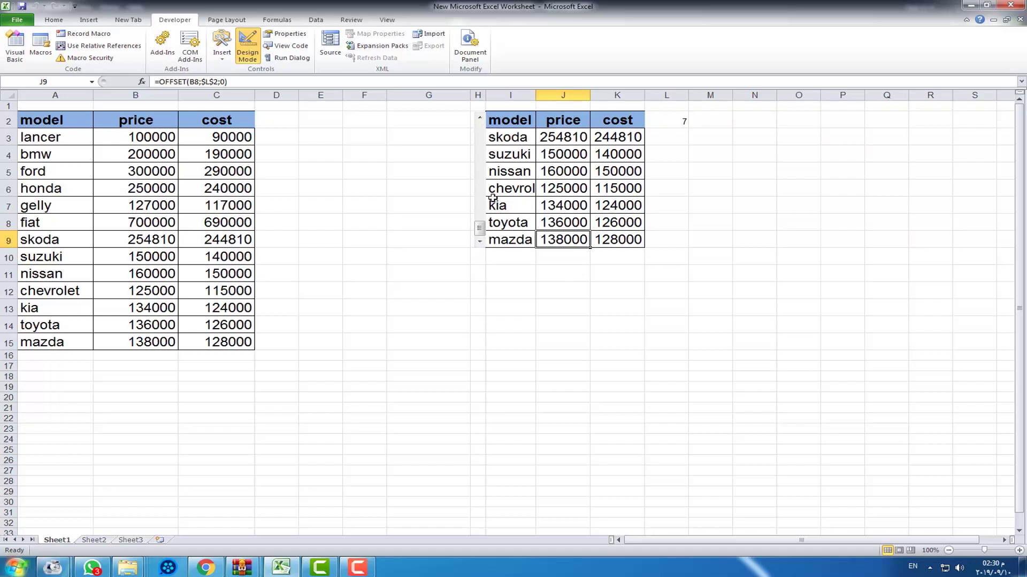
pyautogui.click(480, 118)
pyautogui.click(480, 118)
pyautogui.click(480, 118)
pyautogui.click(480, 118)
pyautogui.click(481, 118)
pyautogui.click(480, 118)
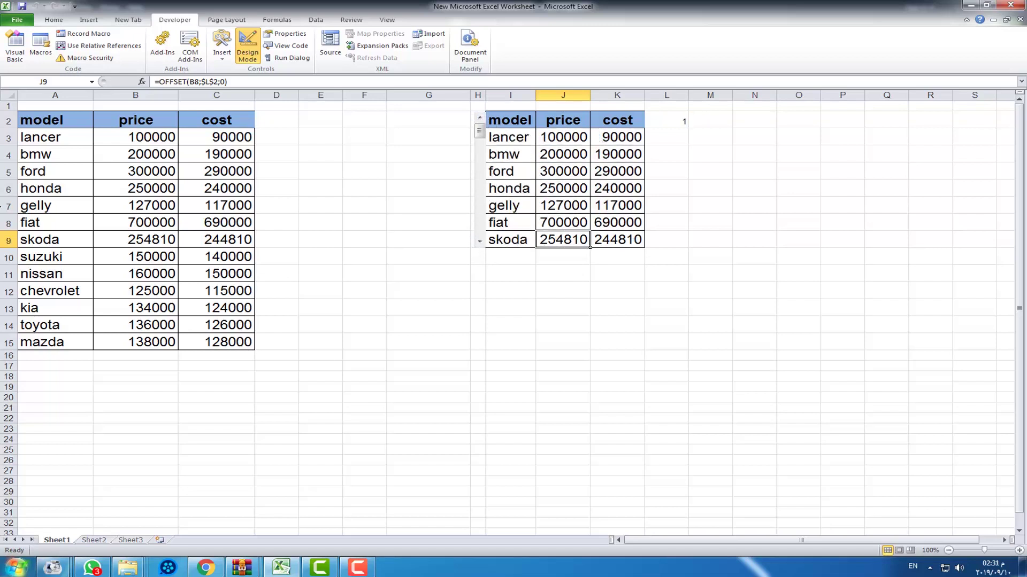
pyautogui.click(446, 138)
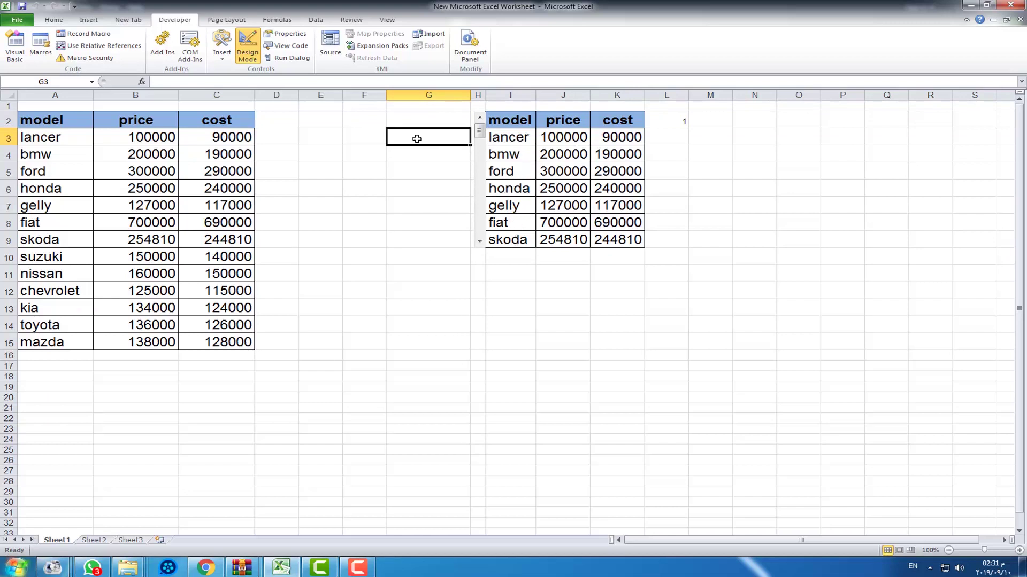
pyautogui.moveTo(480, 242); pyautogui.dragTo(481, 244)
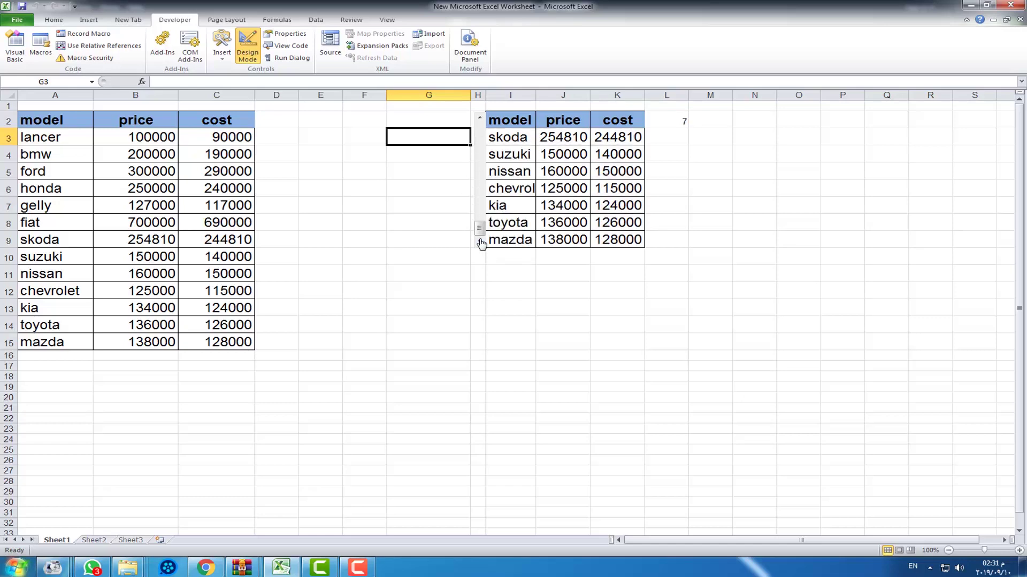